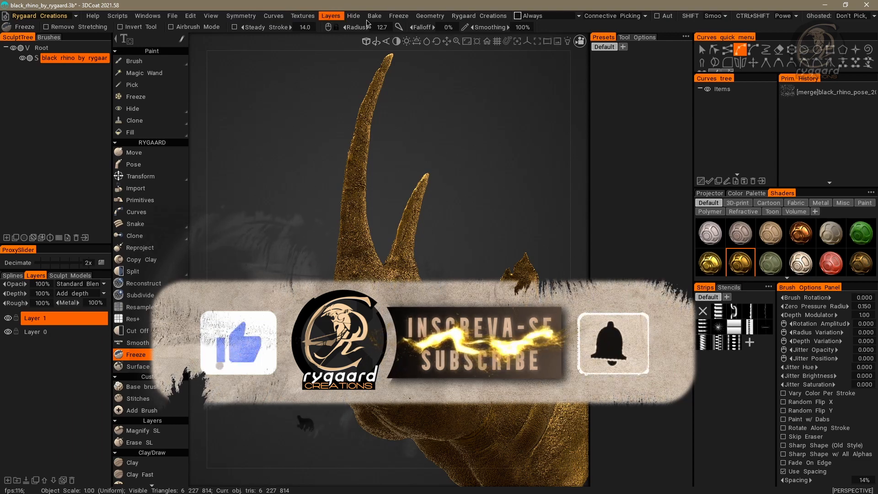
key("space")
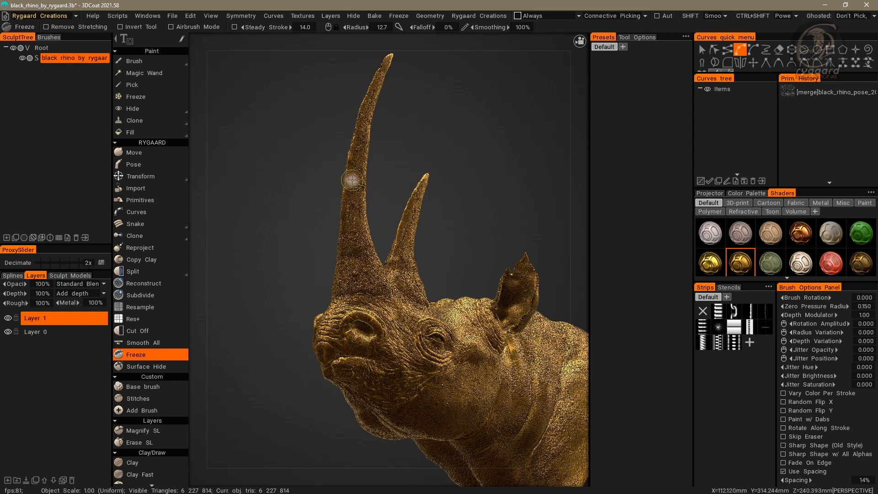
key("space")
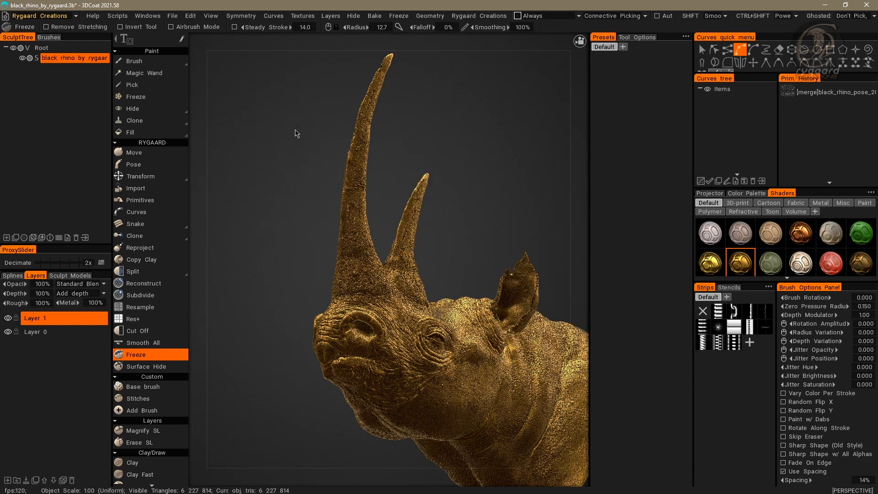
Open the menu script of the Rygaard Creations room and locate the RygaardCreationsMenu function
left_click(5, 15)
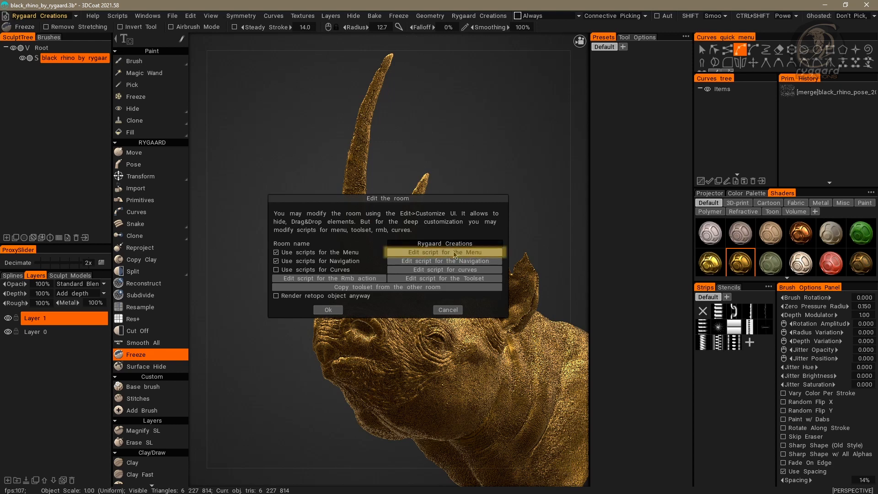
left_click(425, 254)
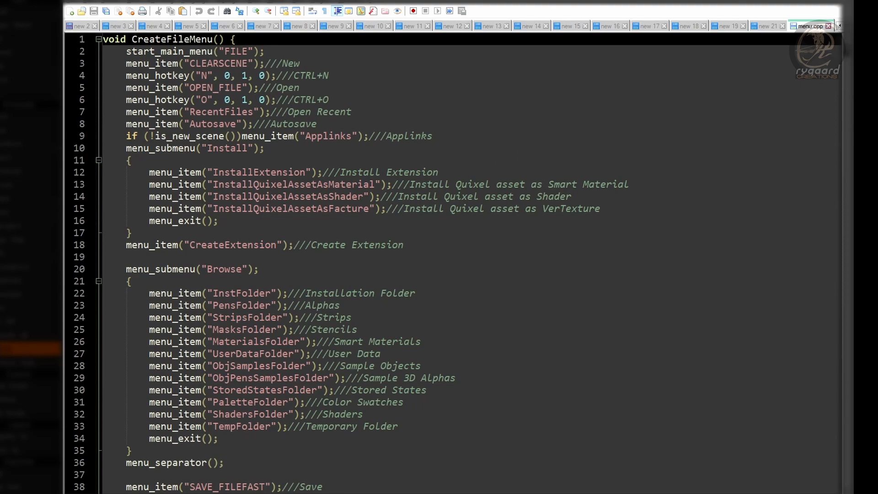
scroll(452, 263, "down", 20)
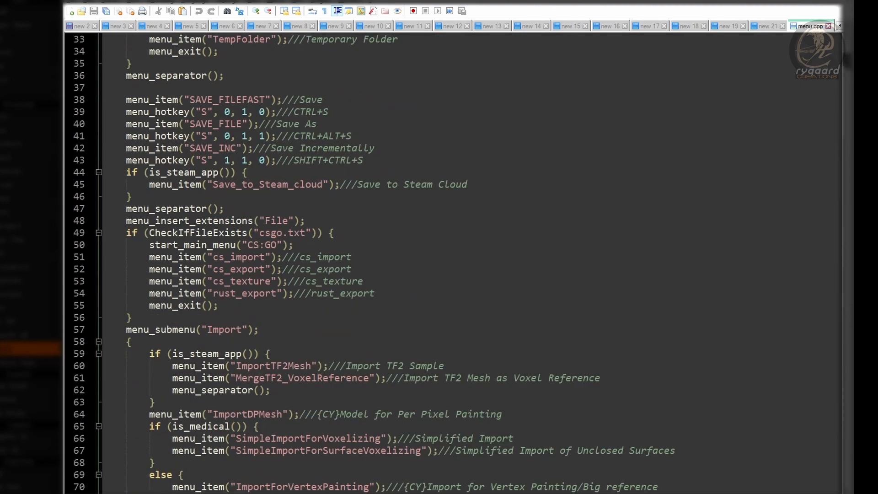
scroll(452, 263, "down", 20)
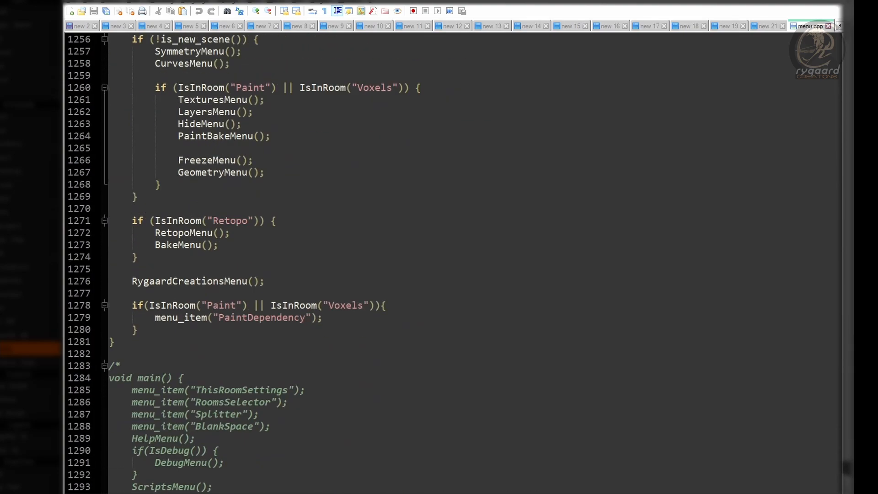
scroll(647, 337, "up", 20)
scroll(306, 140, "up", 10)
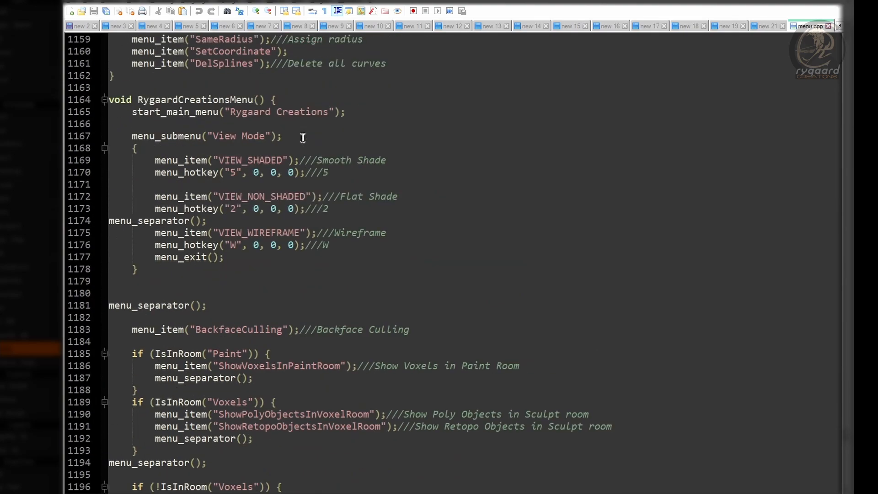
Copy the entire RygaardCreationsMenu function, from its void declaration to its closing brace, in menu.cpp
left_click(290, 172)
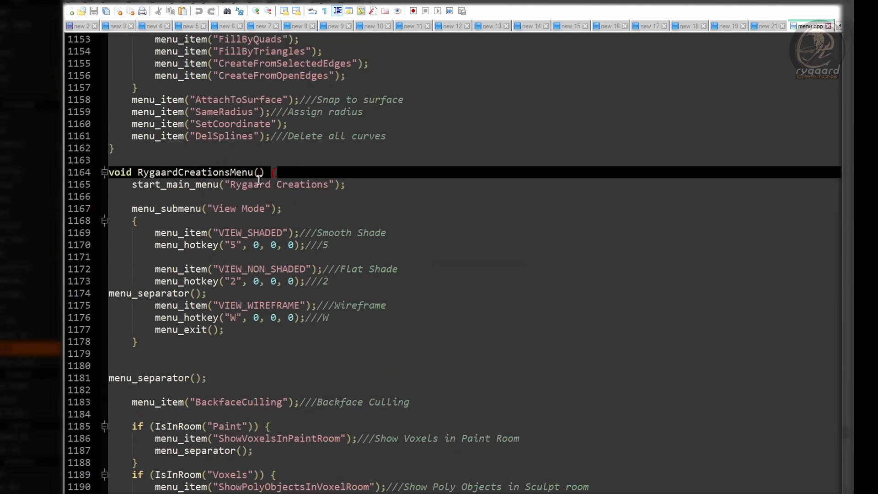
double_click(111, 172)
left_click(112, 174)
scroll(198, 224, "down", 11)
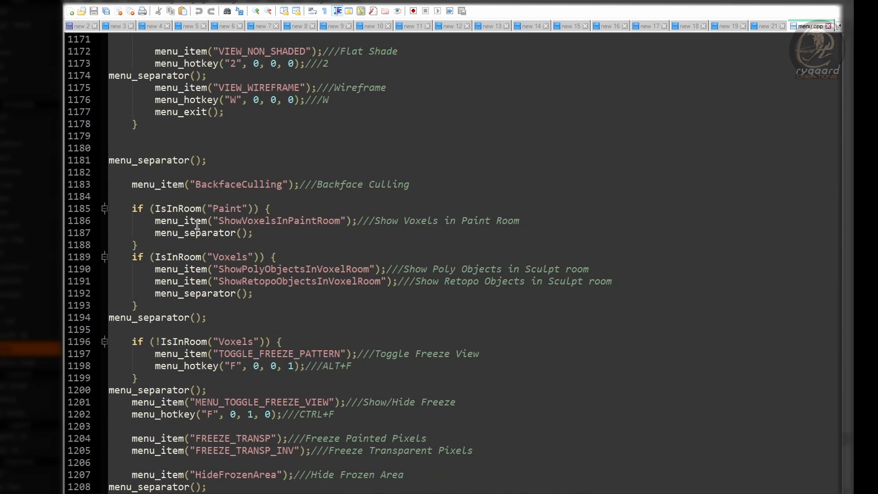
scroll(197, 224, "down", 8)
left_click(148, 397, "shift")
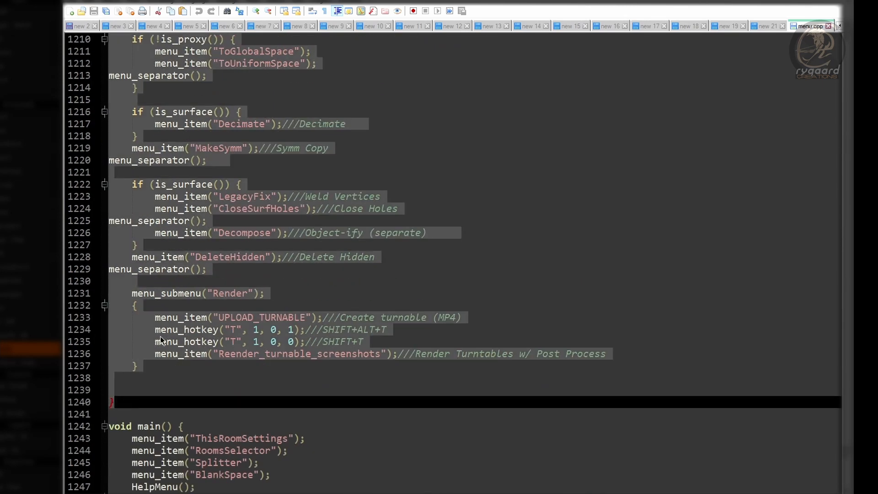
scroll(186, 190, "up", 18)
scroll(186, 170, "up", 2)
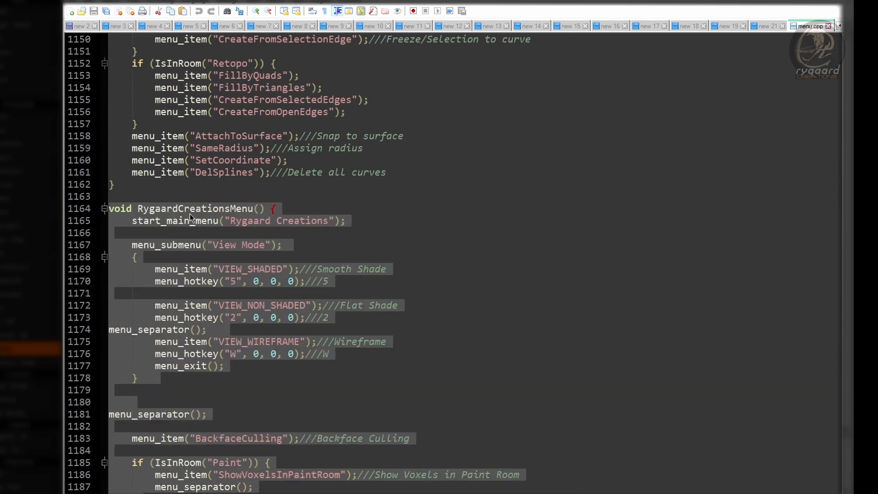
scroll(190, 156, "down", 2)
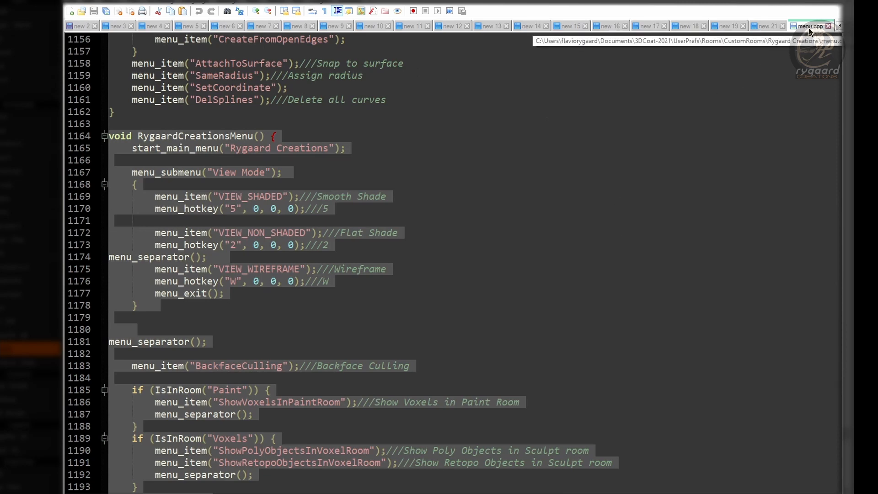
Close menu.cpp and open the room's script for the Rmb action
left_click(827, 27)
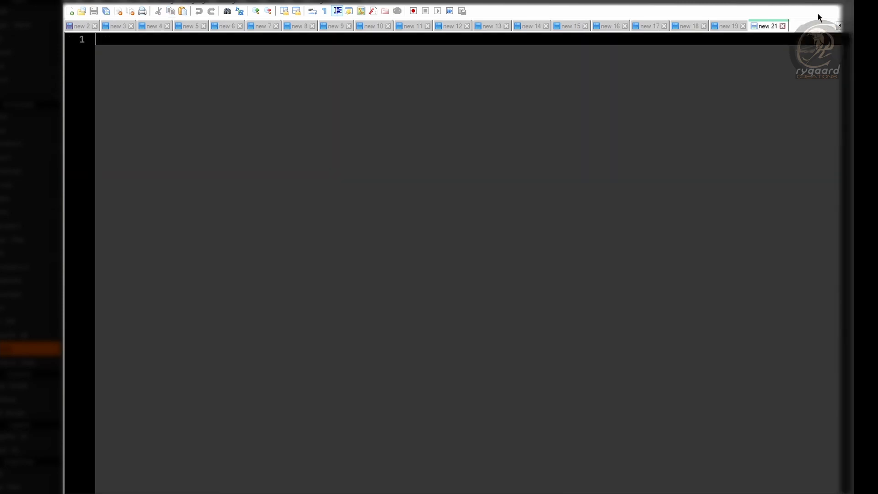
left_click(867, 28)
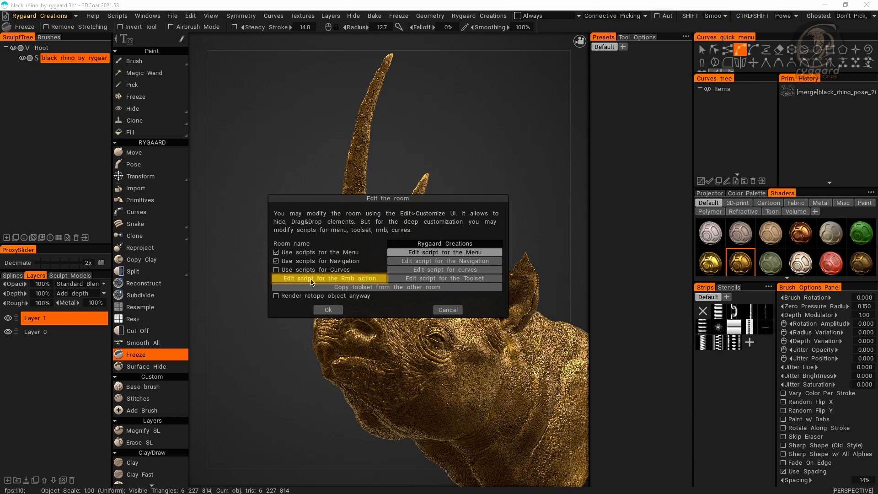
left_click(347, 279)
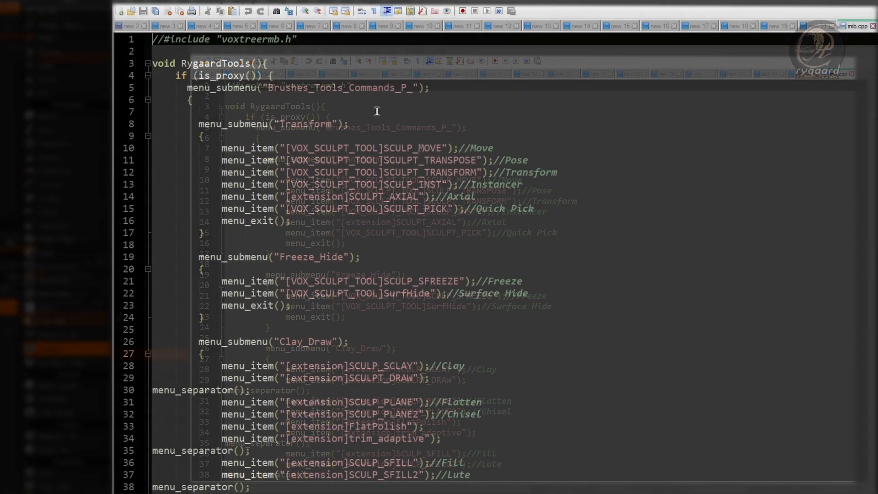
Paste the copied RygaardCreationsMenu function on new lines between the end of RygaardTools and void main()
scroll(471, 145, "down", 20)
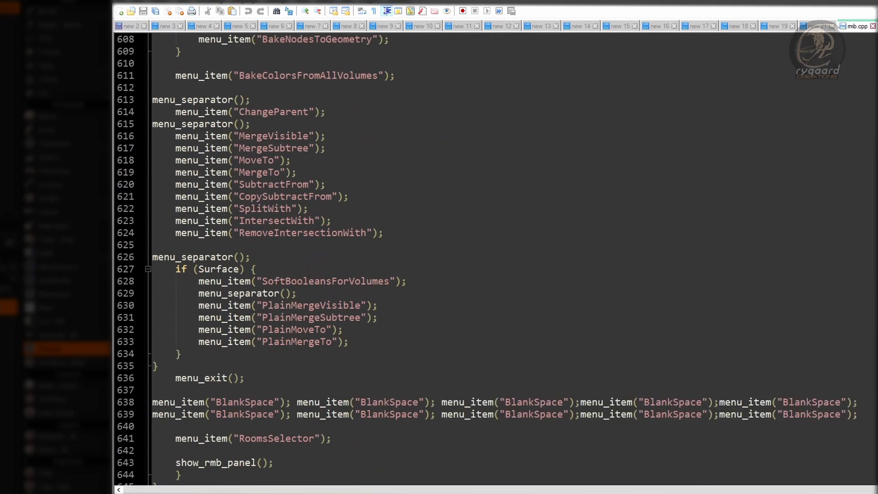
scroll(414, 245, "up", 20)
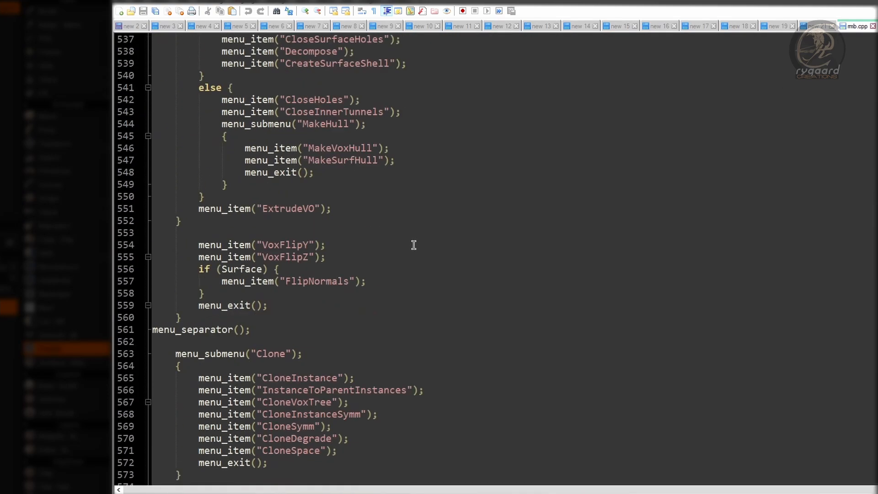
scroll(414, 245, "up", 20)
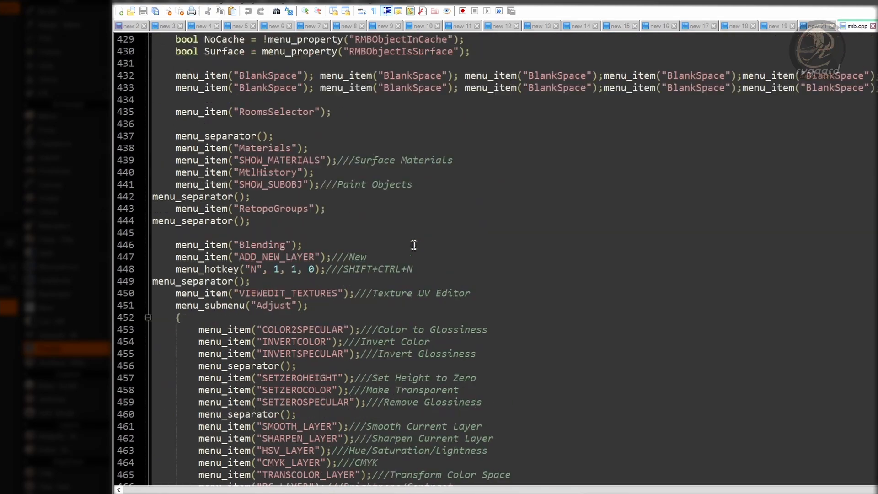
scroll(414, 245, "up", 3)
left_click(212, 96)
scroll(211, 96, "up", 4)
left_click(180, 230)
key("Return")
key("Return")
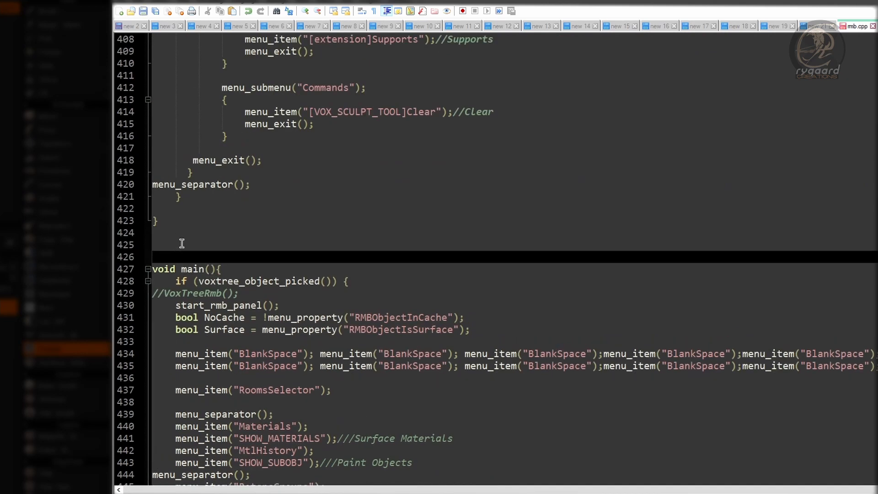
left_click(182, 243)
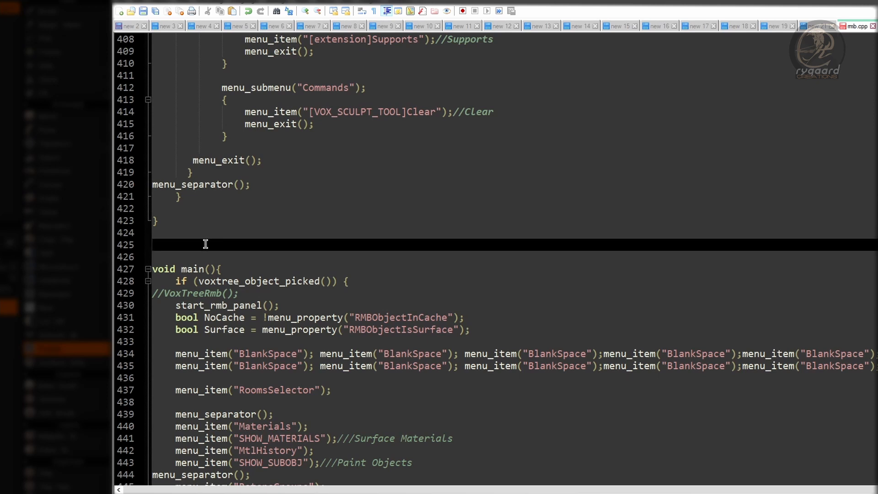
key("ctrl+v")
Rename the pasted function to RygaardCreationsMenu_RMB
scroll(235, 187, "up", 18)
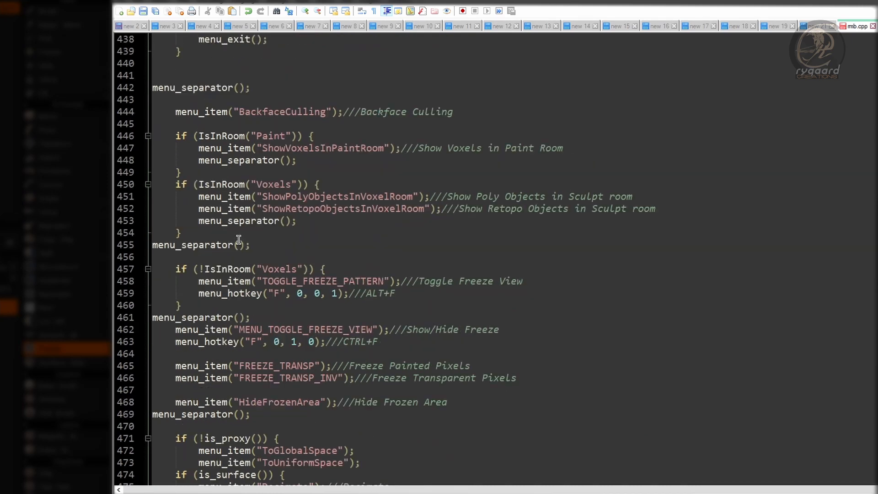
scroll(236, 188, "down", 2)
left_click(324, 168)
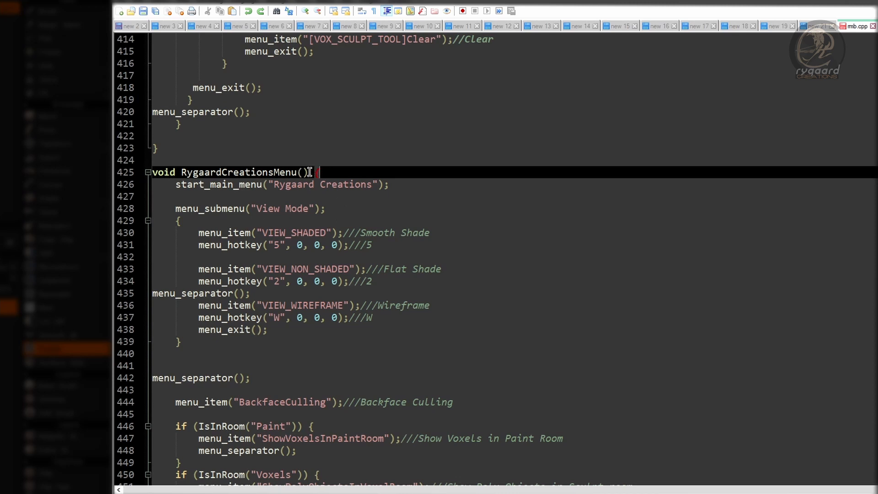
left_click(296, 173)
type("_RMB")
Delete the start_main_menu("Rygaard Creations"); line and its leftover empty line from the RygaardCreationsMenu_RMB function
left_click(156, 185)
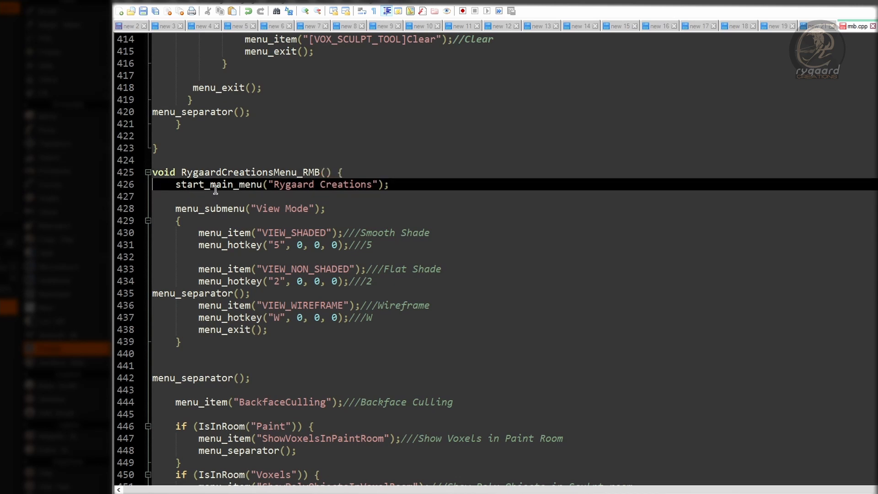
left_click(396, 185, "shift")
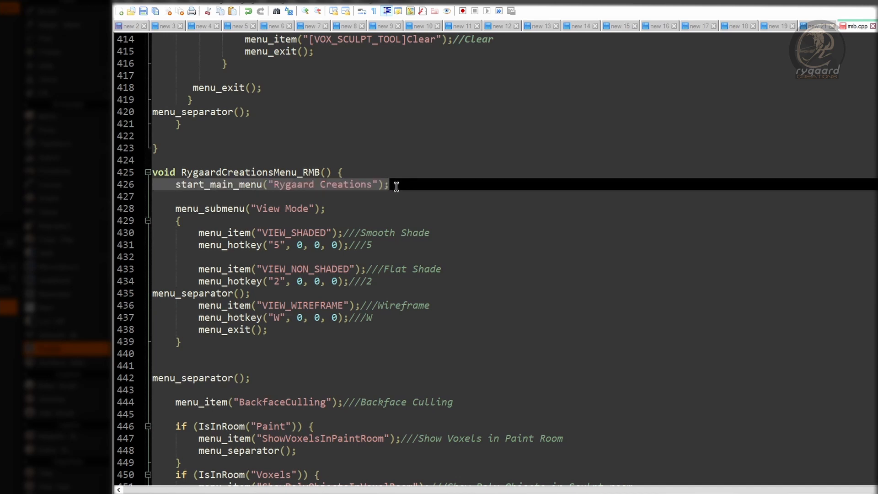
key("Delete")
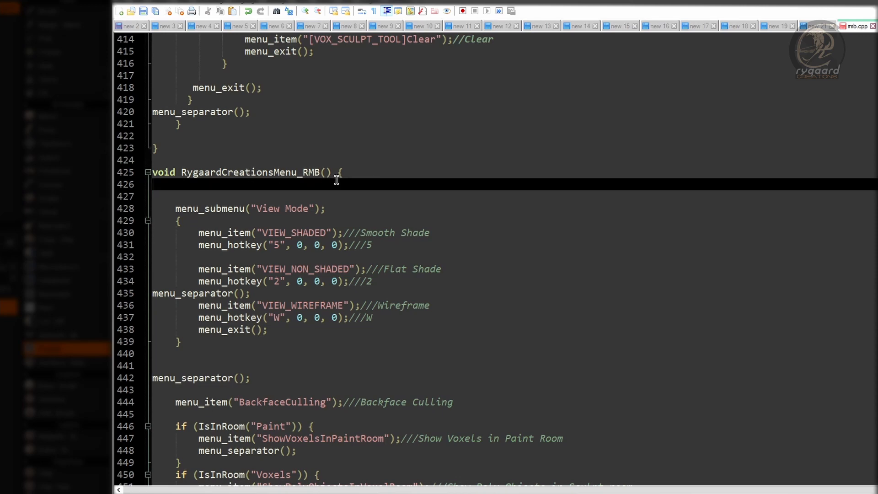
key("BackSpace")
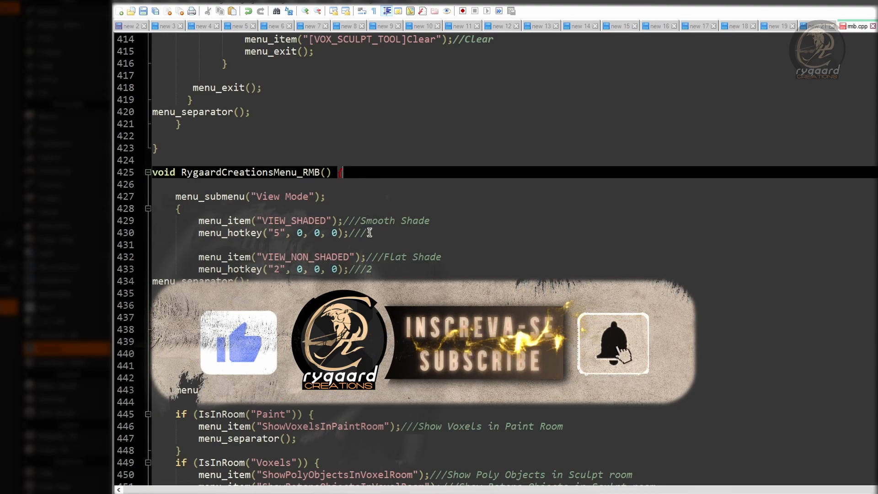
Insert two blank lines below the RygaardTools(); call inside void main() and indent the new line for code
scroll(369, 232, "down", 3)
scroll(355, 260, "down", 19)
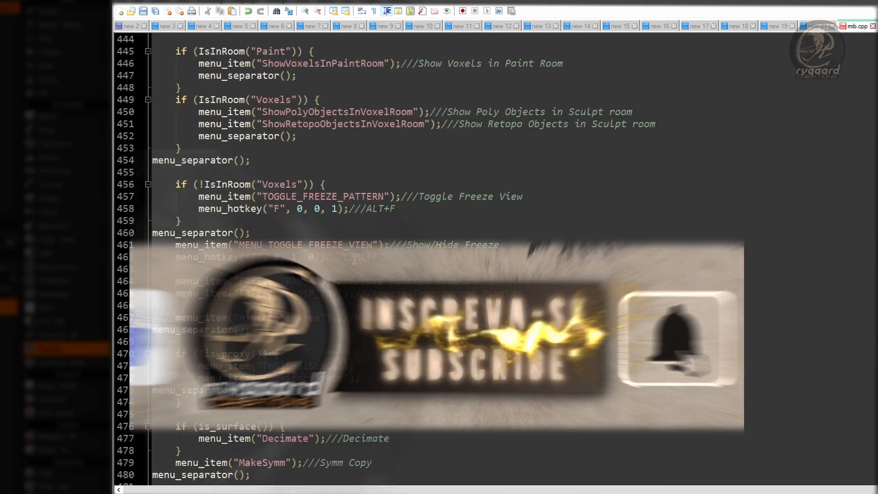
left_click(247, 209)
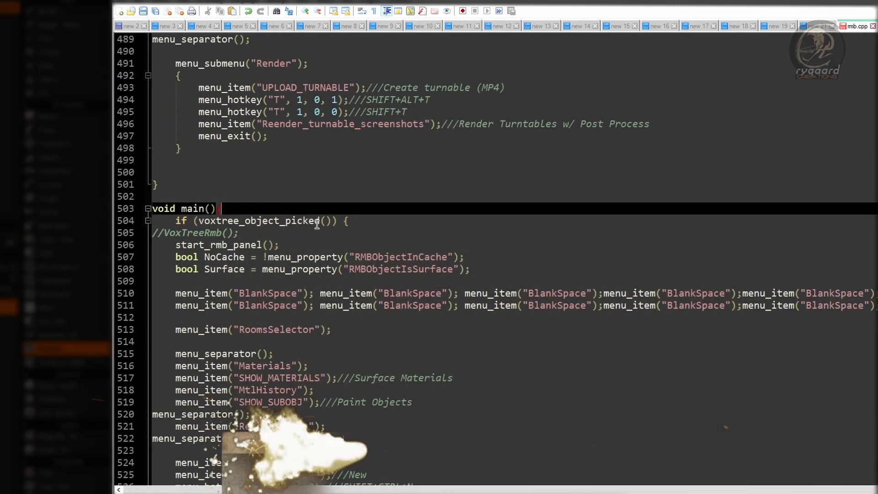
scroll(329, 283, "down", 1)
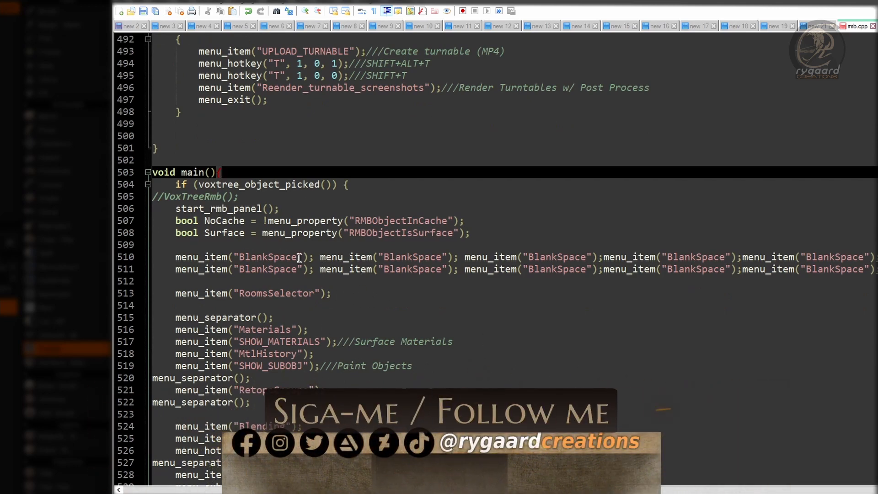
scroll(304, 262, "down", 1)
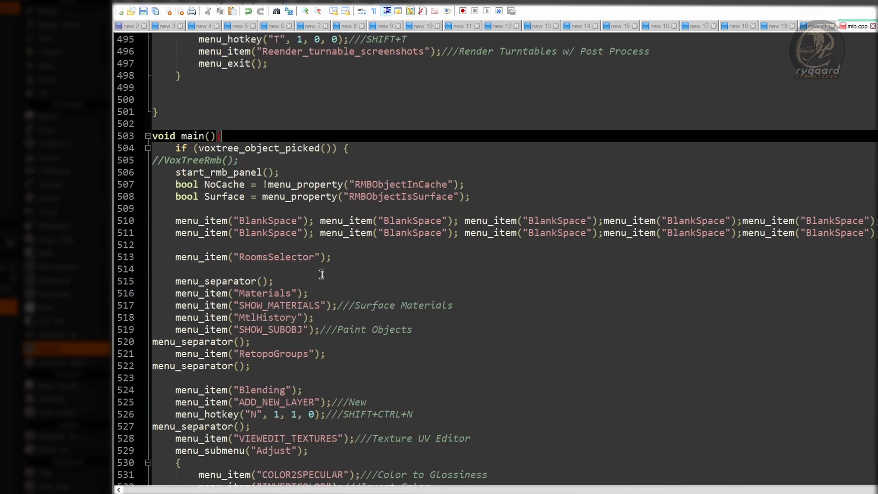
scroll(335, 262, "down", 3)
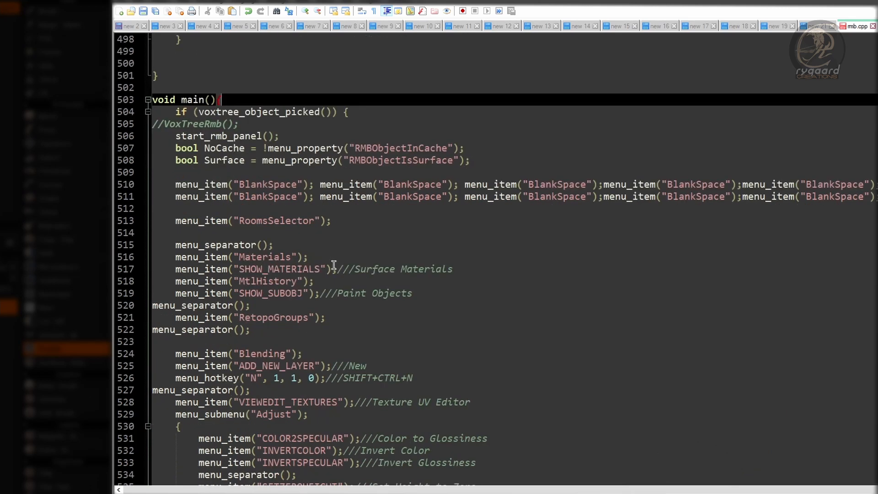
scroll(333, 264, "down", 12)
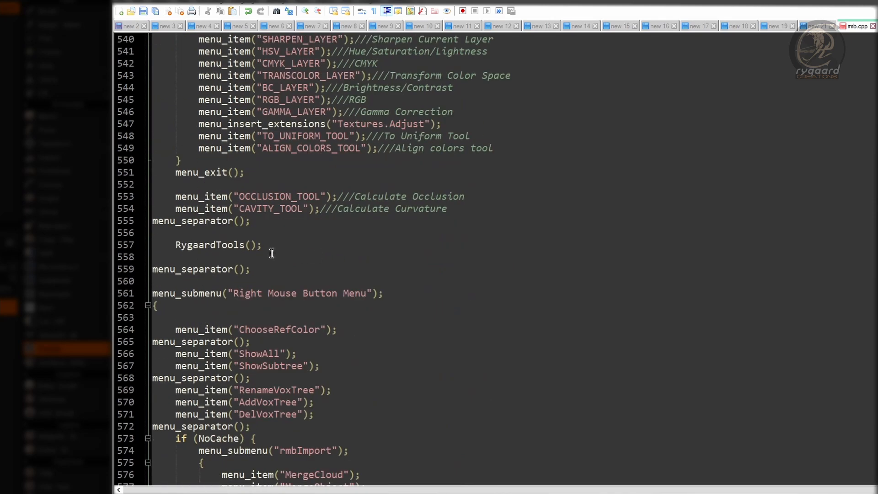
left_click(273, 244)
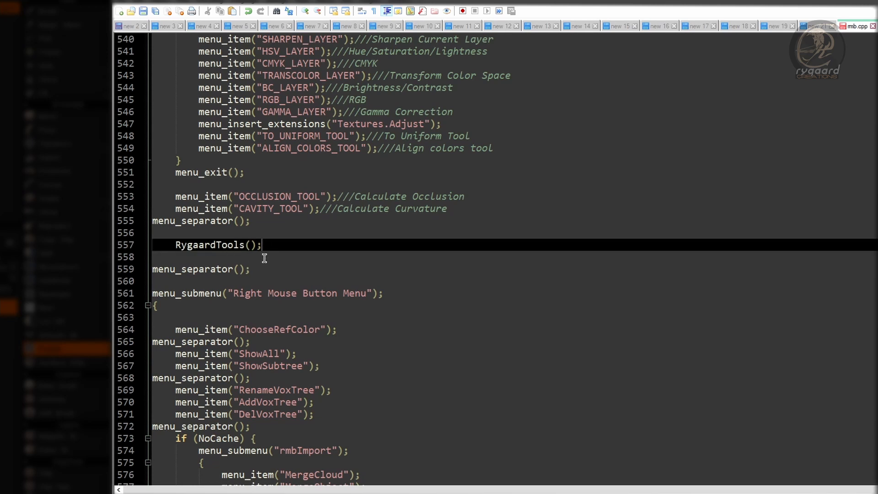
left_click(245, 261)
key("Return")
key("Return")
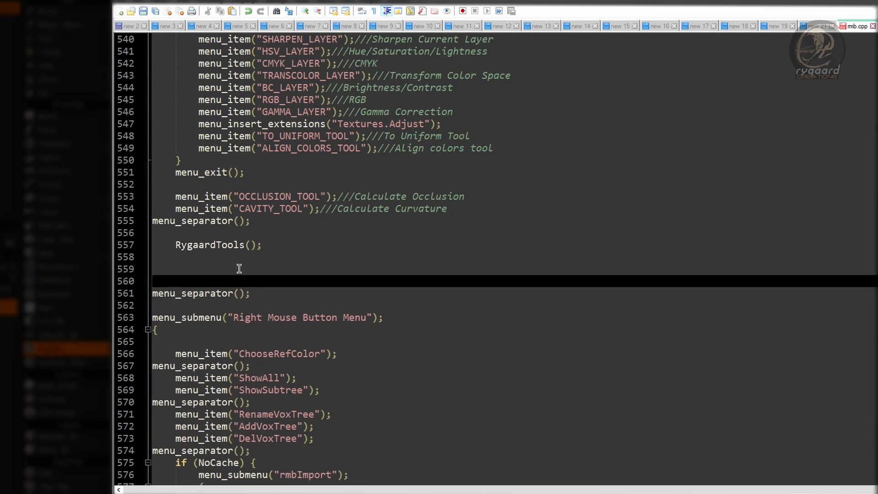
key("Up")
key("Tab")
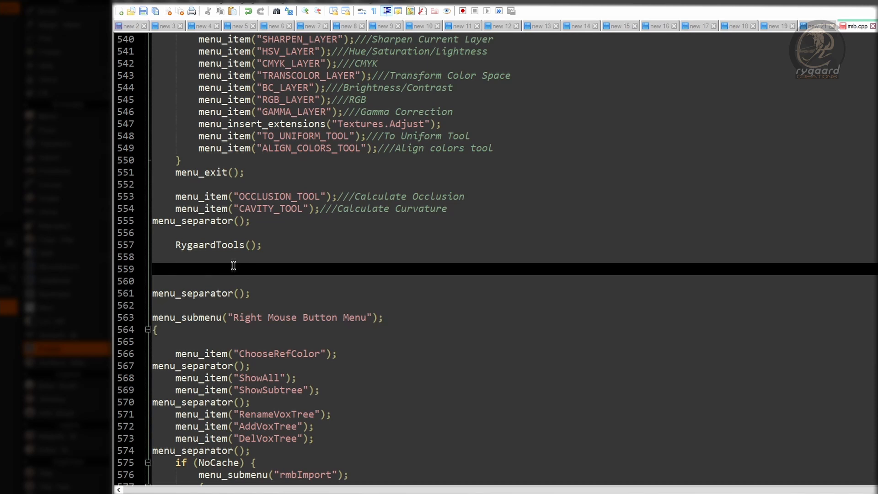
Add a menu_submenu(); statement below RygaardTools();, followed by a pair of curly braces with an empty line between them
type("m")
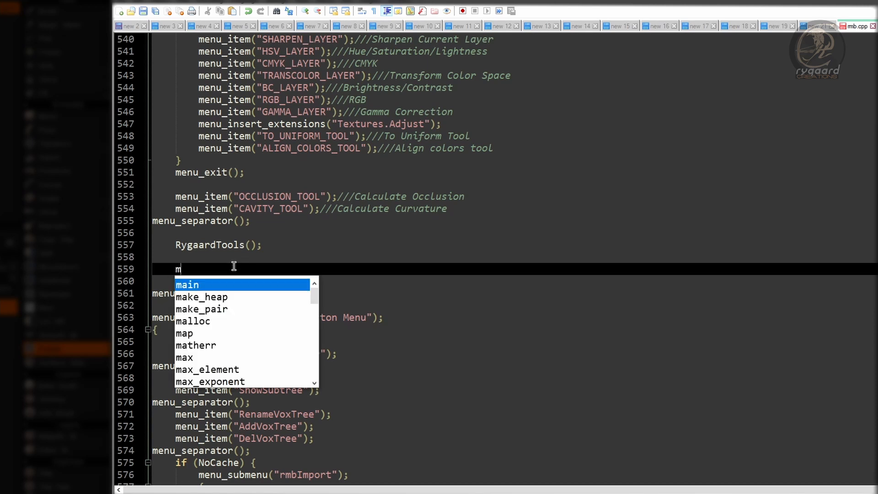
type("enu_su")
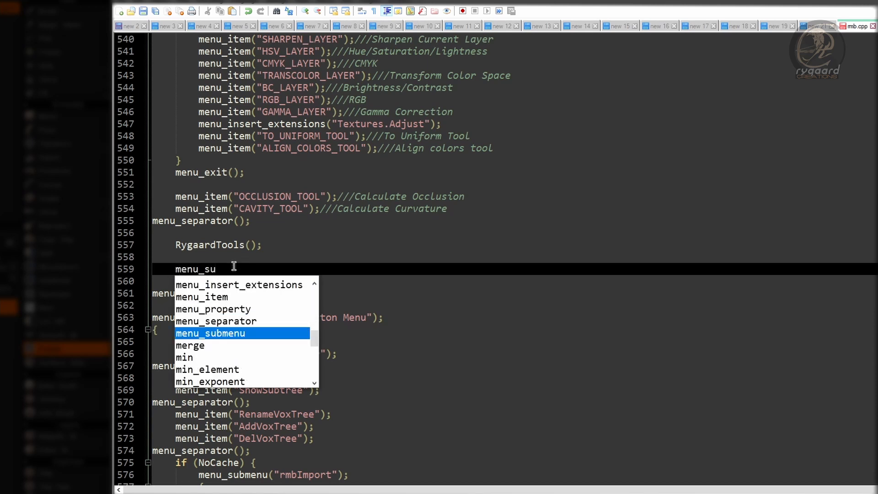
key("Return")
type("(")
key("End")
type(";")
key("Return")
type("{")
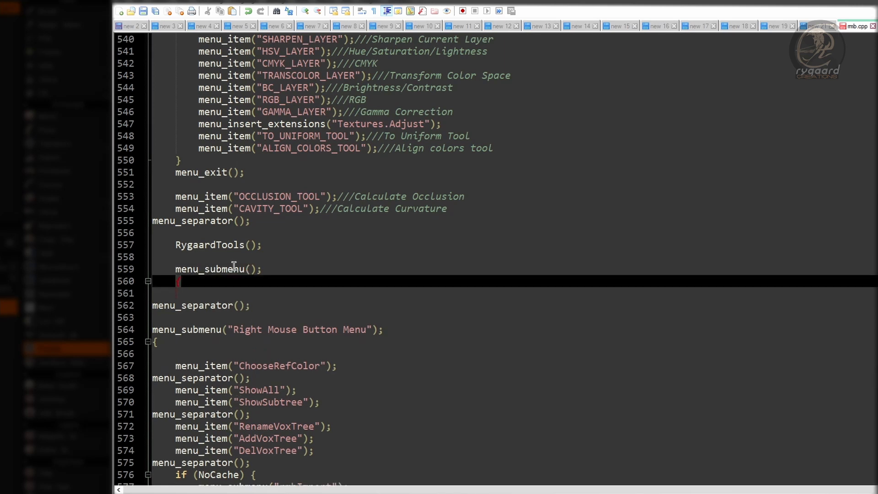
key("Return")
Give the new menu_submenu statement the quoted title "Rygaard Creations"
key("Up")
key("Up")
key("End")
key("Left")
key("Left")
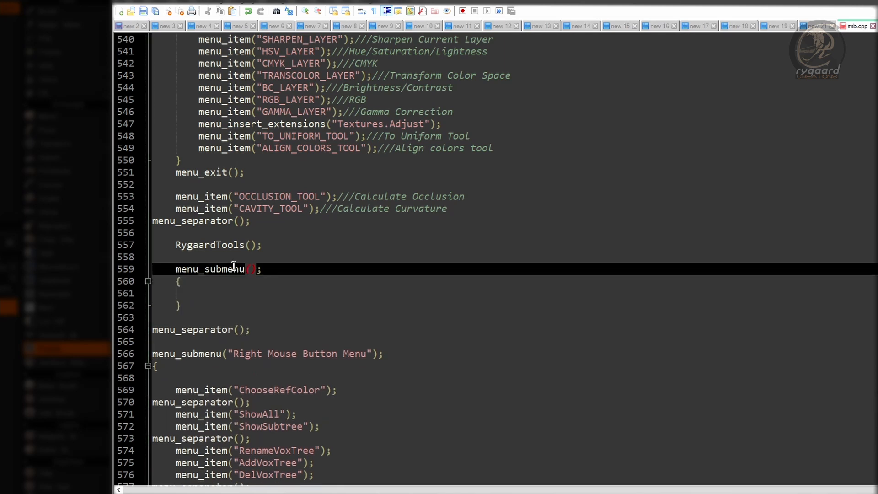
type("\"\"Rygaard ")
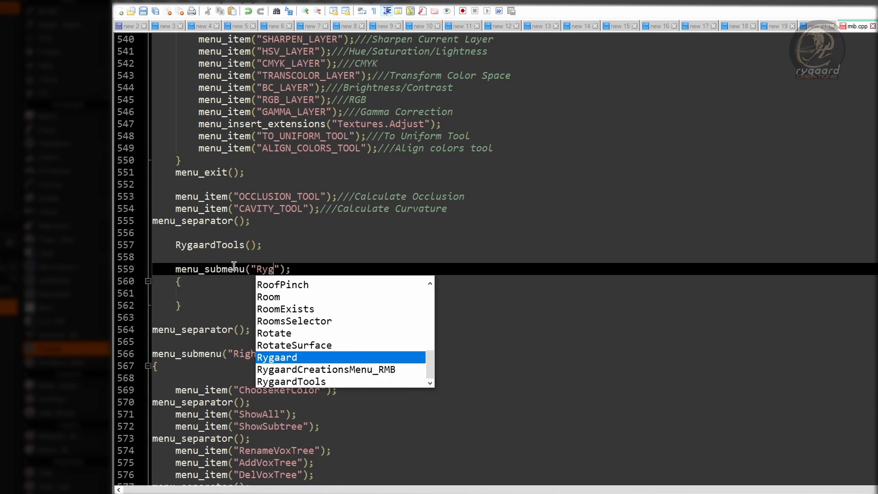
type("Creations")
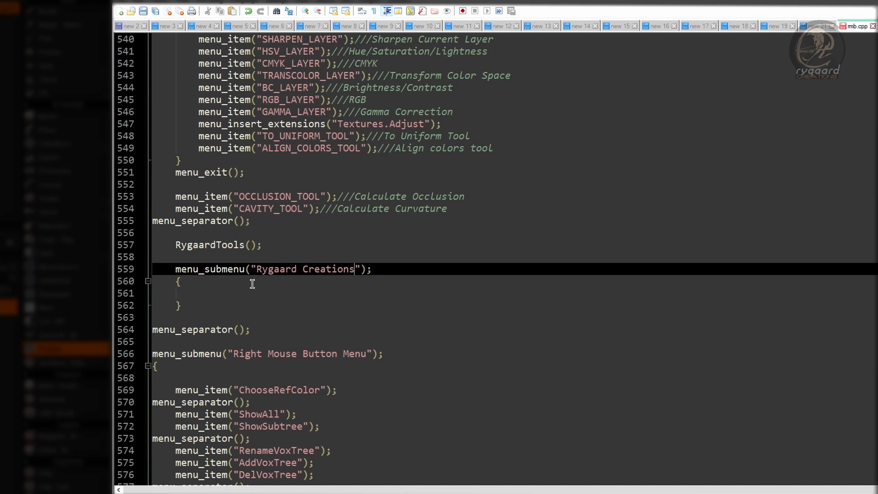
Call RygaardCreationsMenu_RMB(); inside the braces of the Rygaard Creations submenu and start a new line after it
left_click(222, 291)
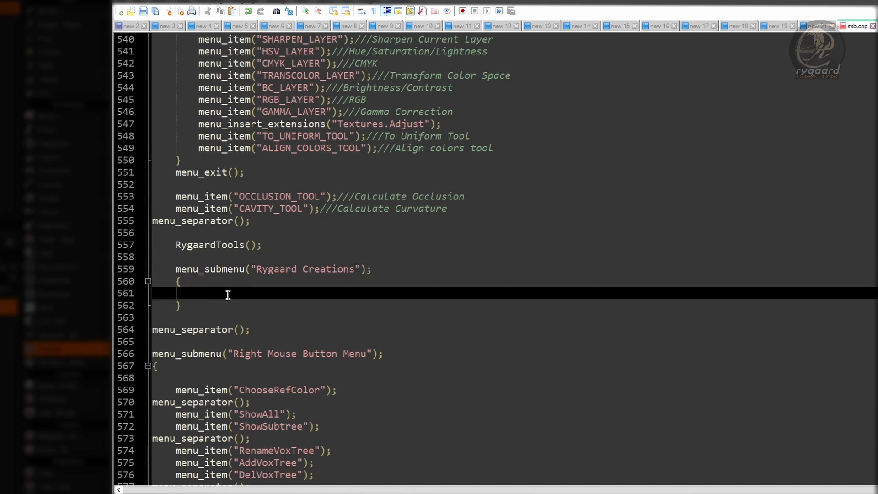
key("Tab")
type("Ryg")
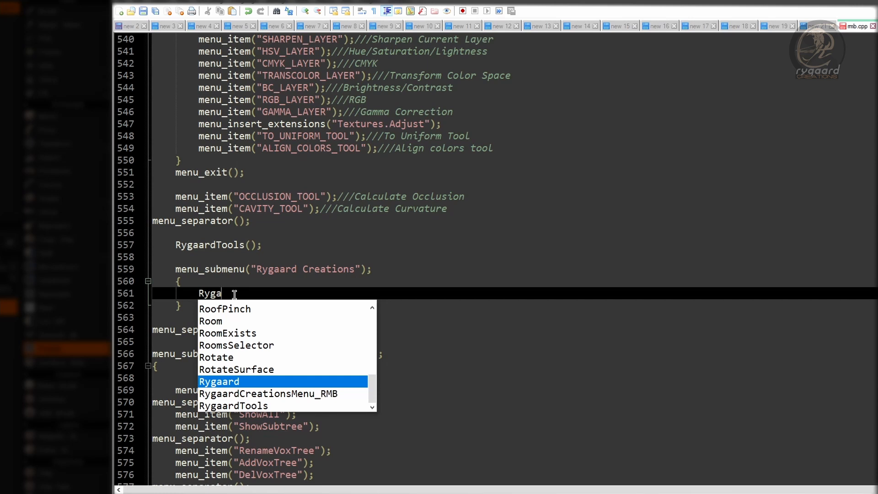
type("aardCrea")
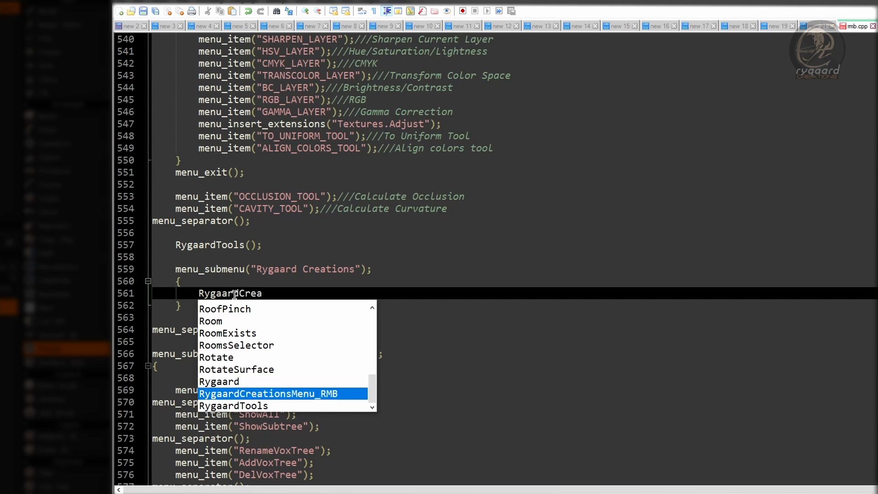
key("Return")
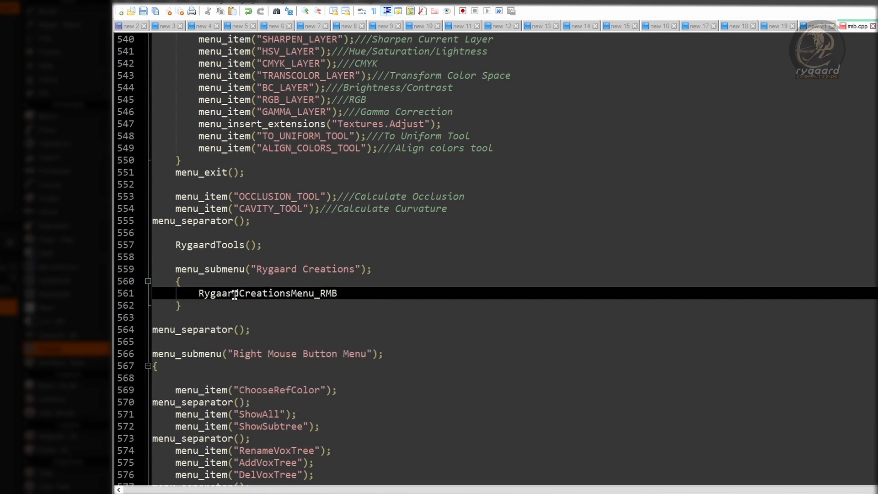
type("();")
key("Return")
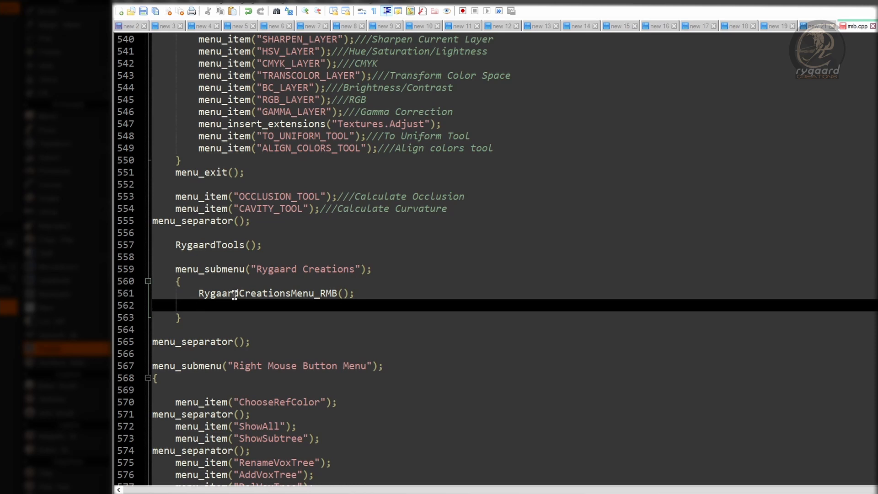
Close the Rygaard Creations submenu block with a menu_exit(); line
type("menu")
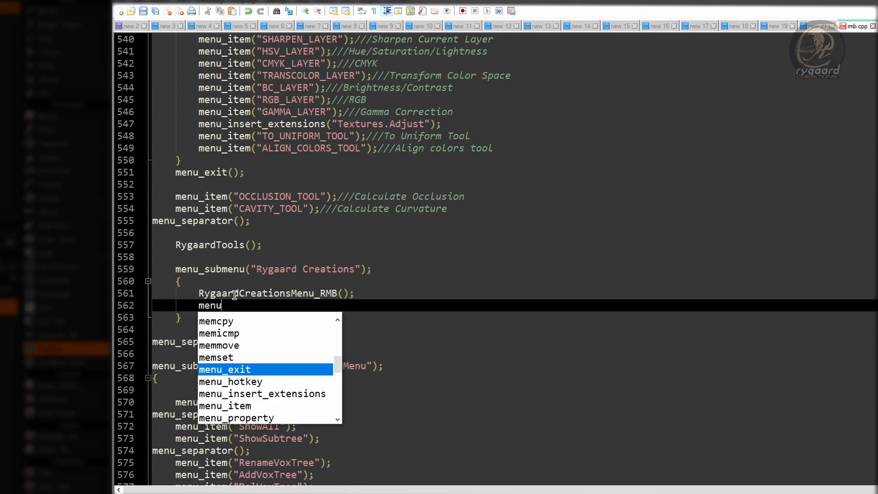
key("Return")
type("();")
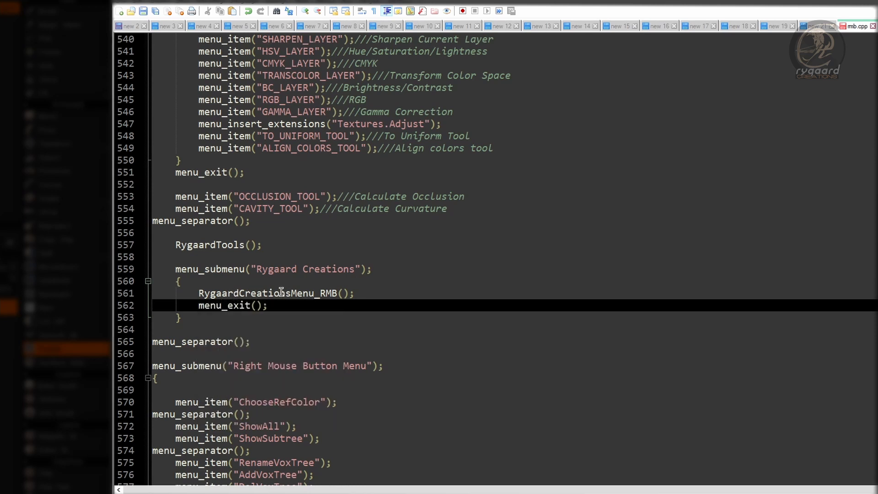
Insert a menu_separator(); line between the RygaardTools(); call and the Rygaard Creations submenu, with blank lines around it
left_click(168, 268)
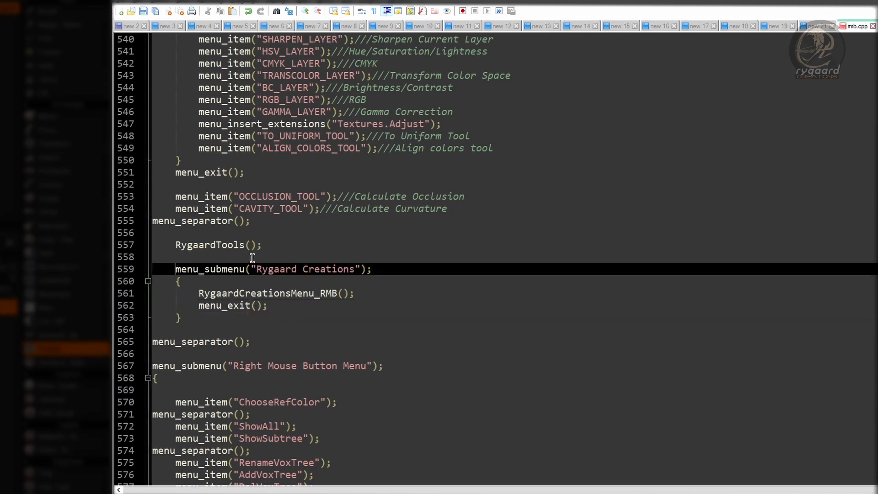
left_click(194, 256)
key("Return")
key("Return")
left_click(187, 268)
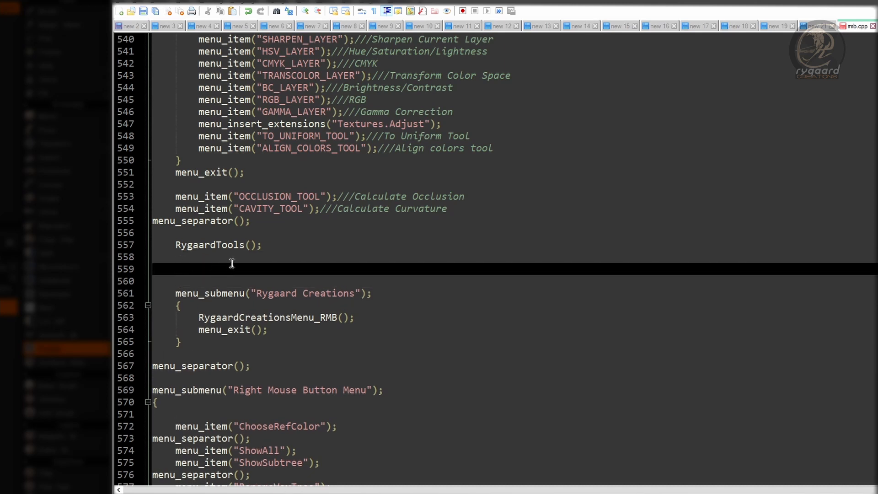
type("menu_separator")
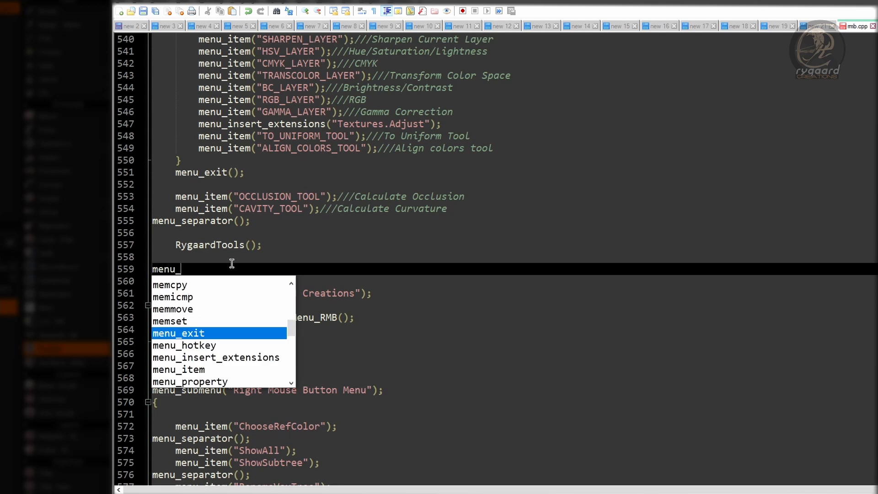
type("();")
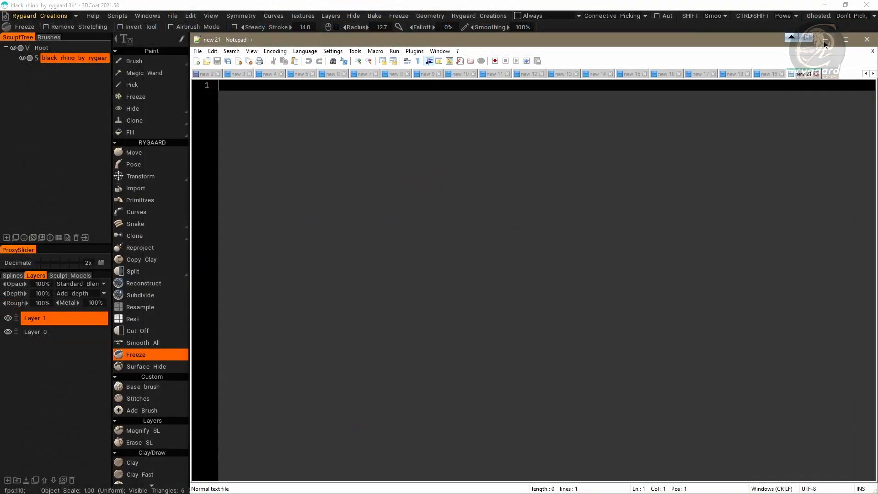
Switch back to 3DCoat and accept the room edits
left_click(825, 41)
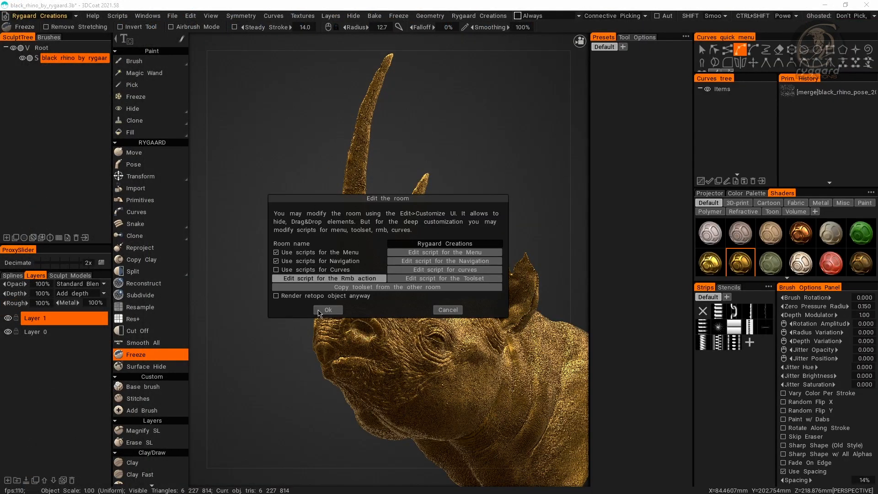
left_click(320, 310)
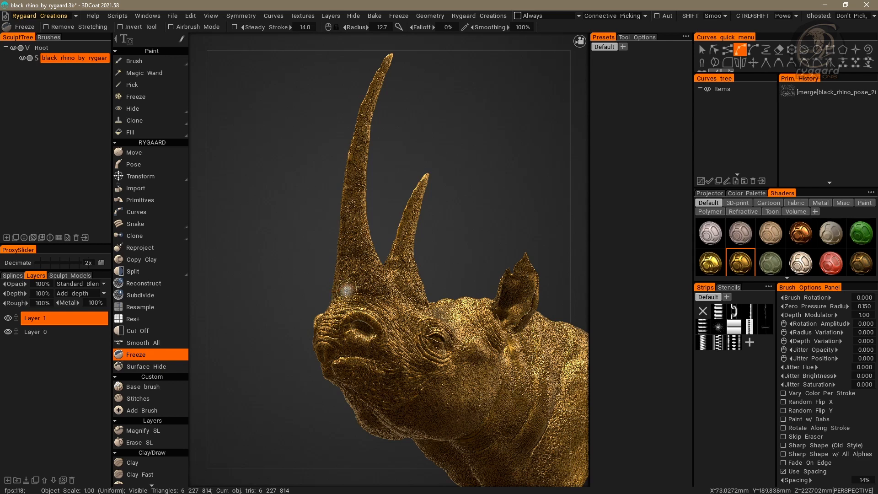
Check the Rygaard Creations submenu in the pop-up panel over the viewport and close the panel
key("space")
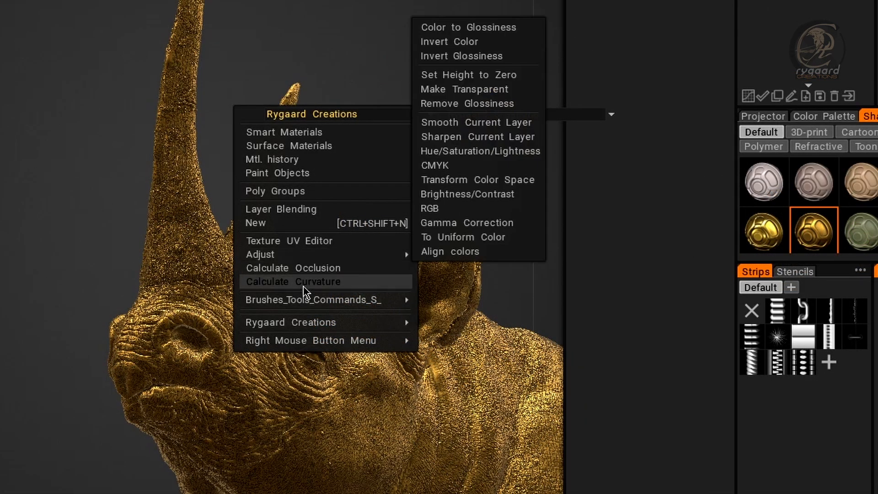
mouse_move(309, 301)
mouse_move(315, 323)
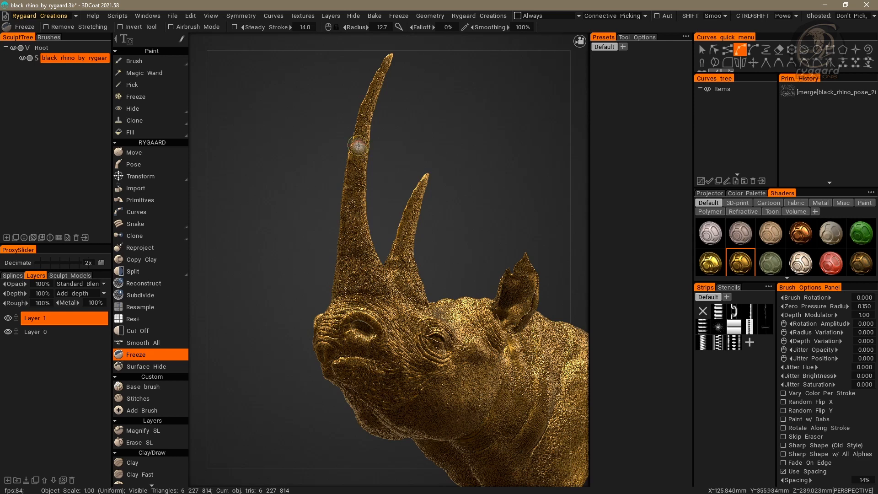
key("space")
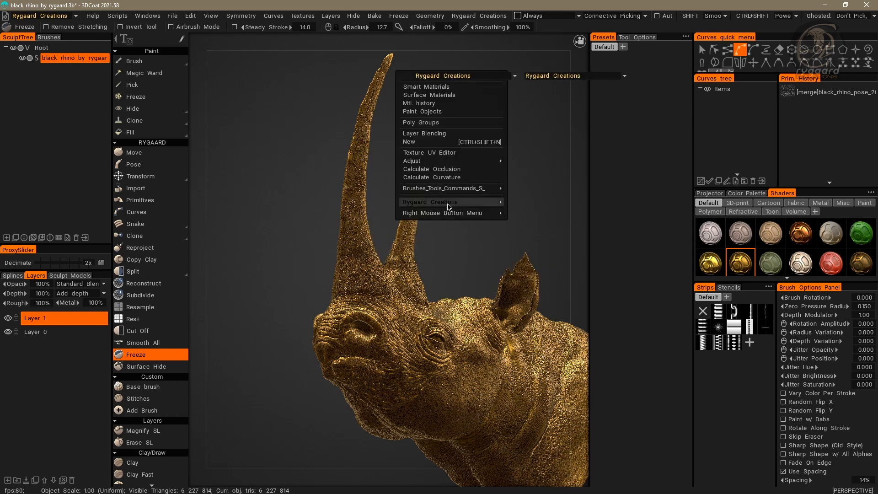
mouse_move(450, 205)
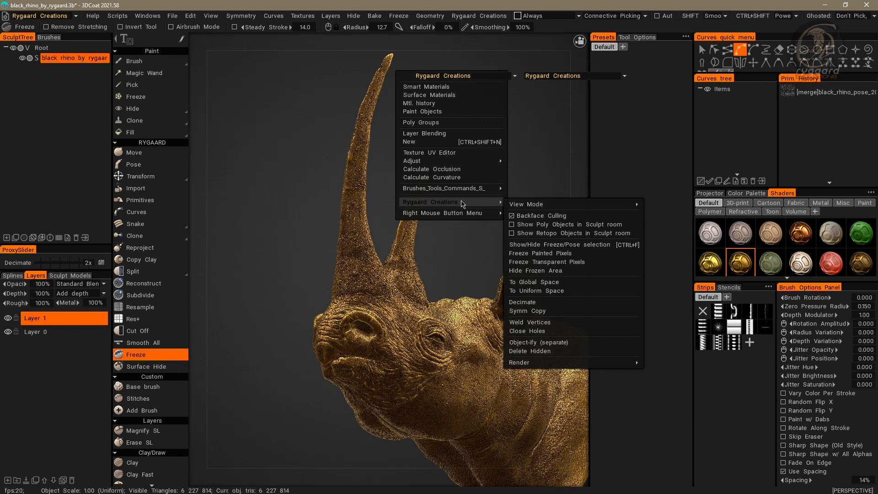
left_click(304, 166)
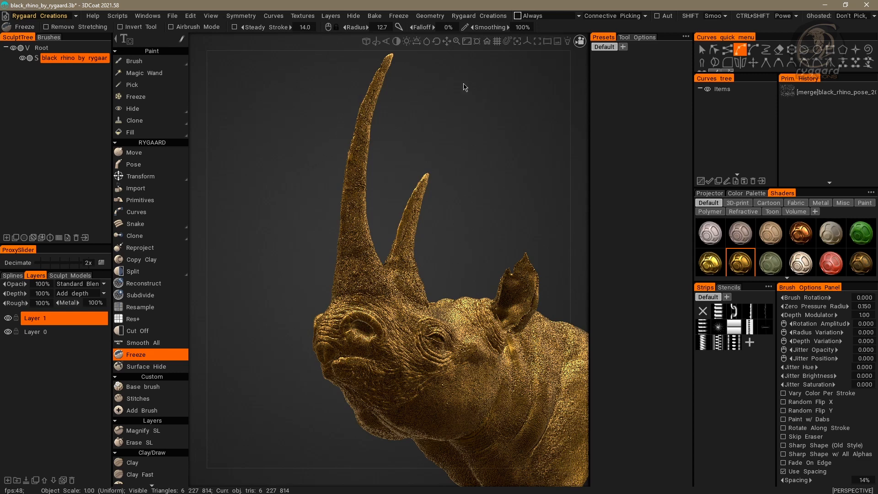
key("space")
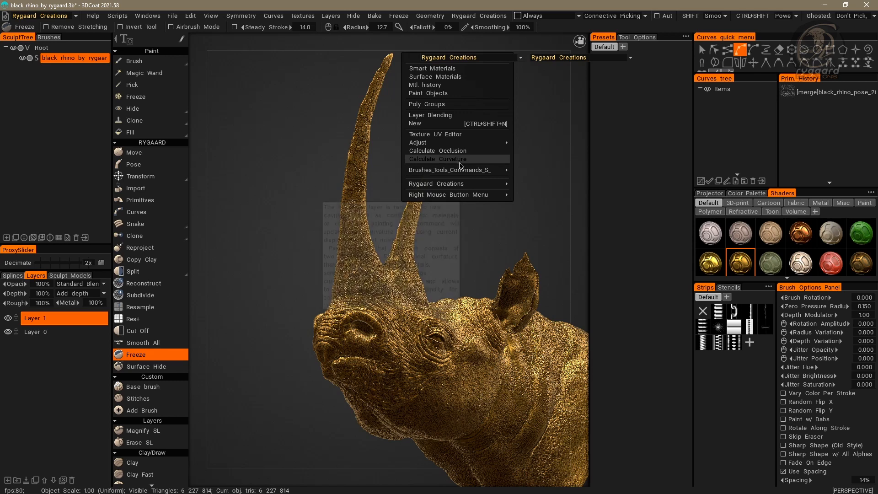
mouse_move(453, 187)
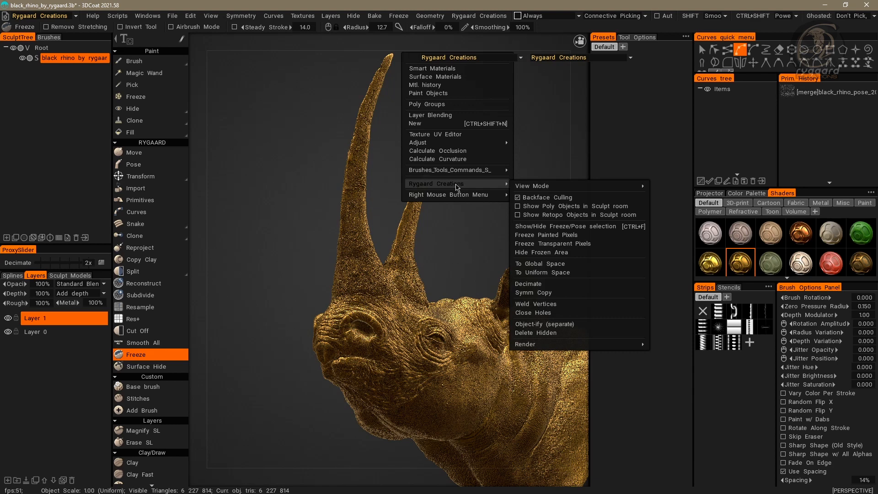
left_click(320, 172)
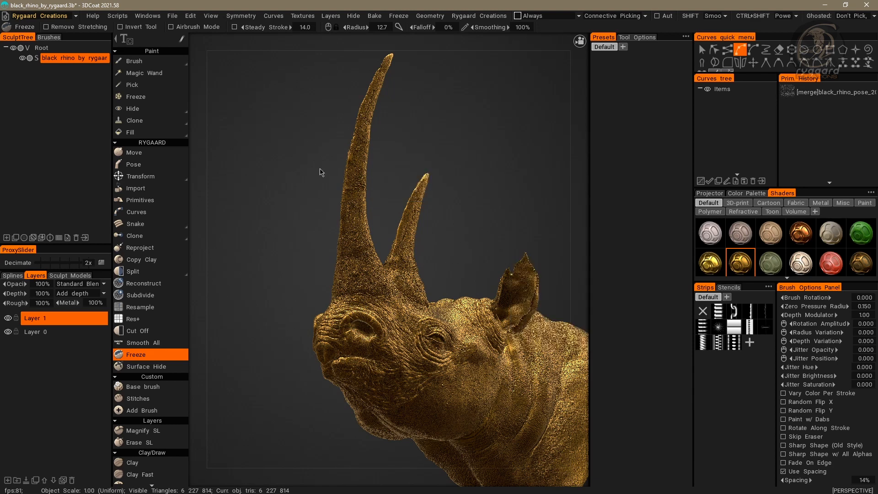